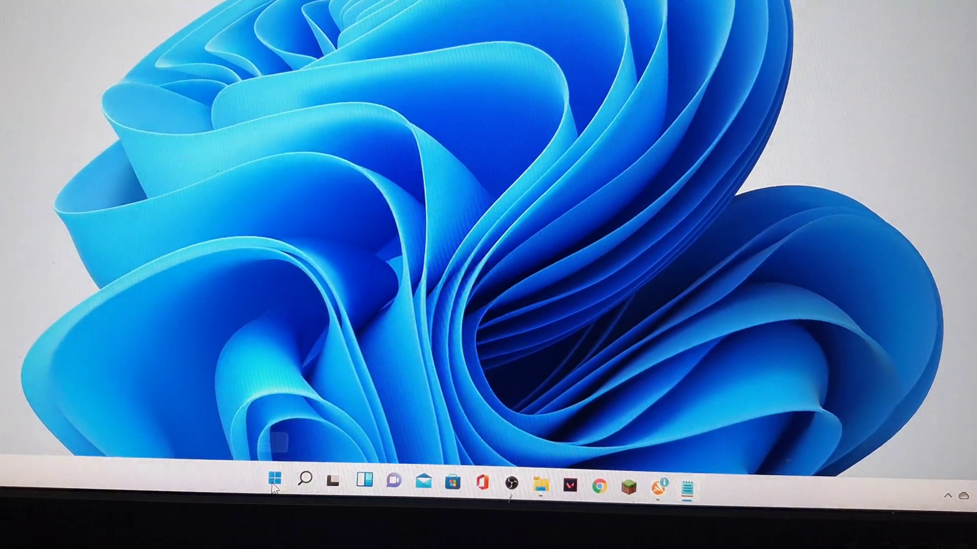
# - Search the Start menu for cmd and launch Command Prompt from the results
pyautogui.click(260, 483)
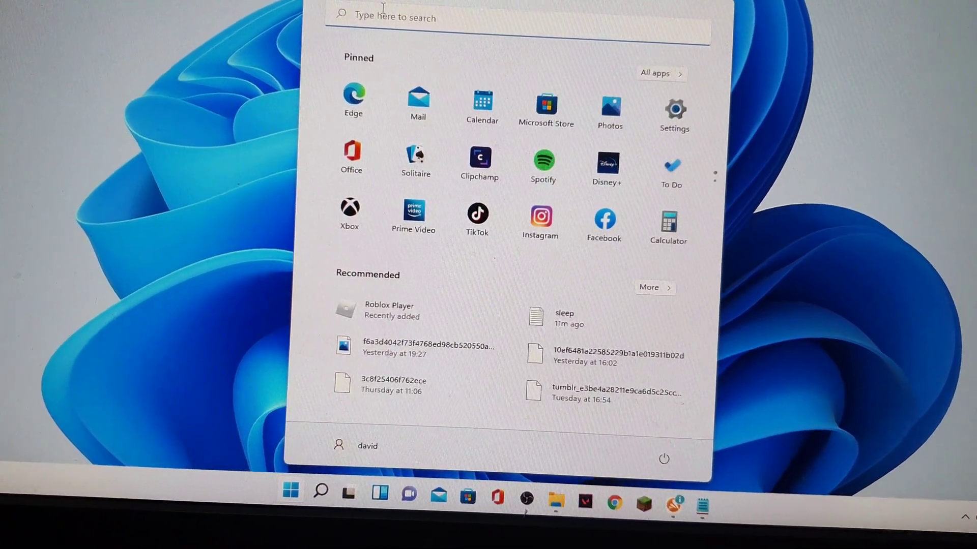
pyautogui.click(393, 16)
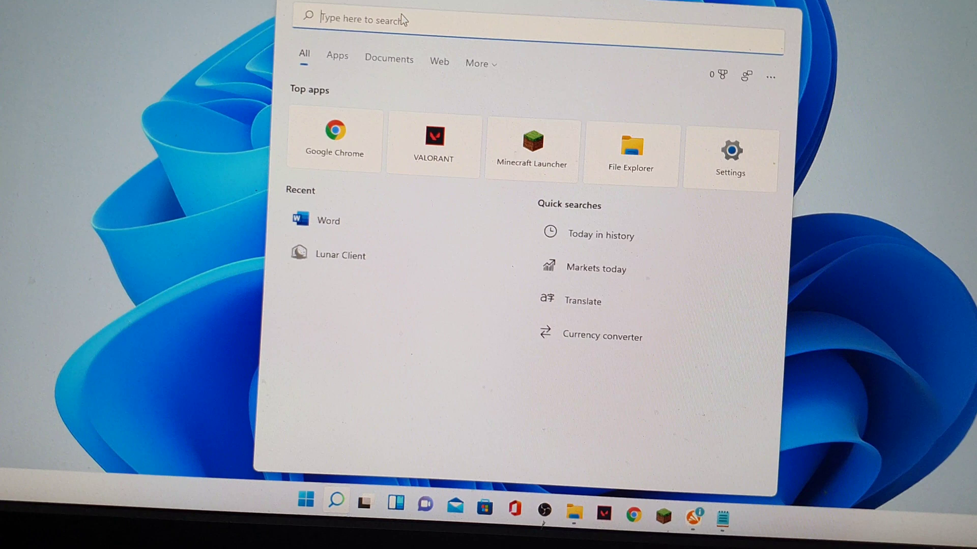
pyautogui.write('cmd')
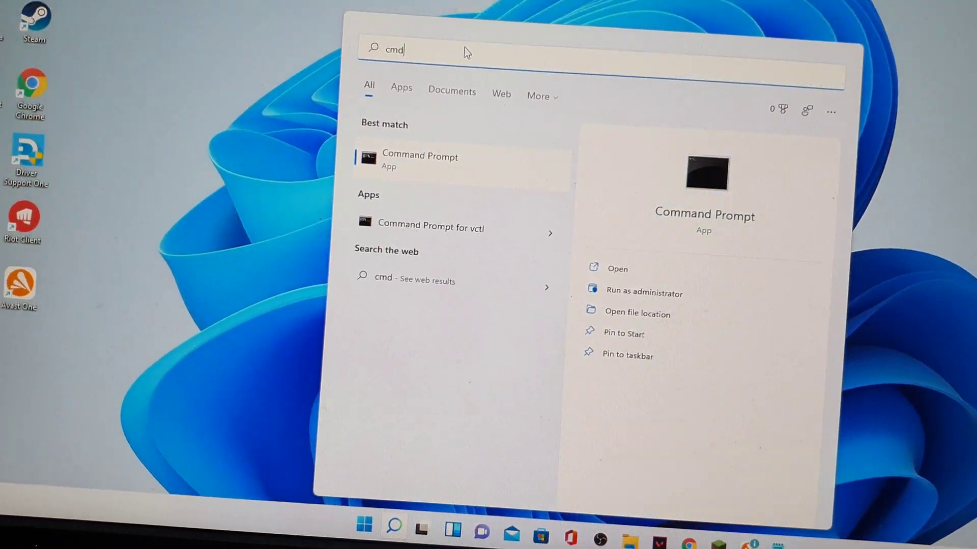
pyautogui.click(399, 188)
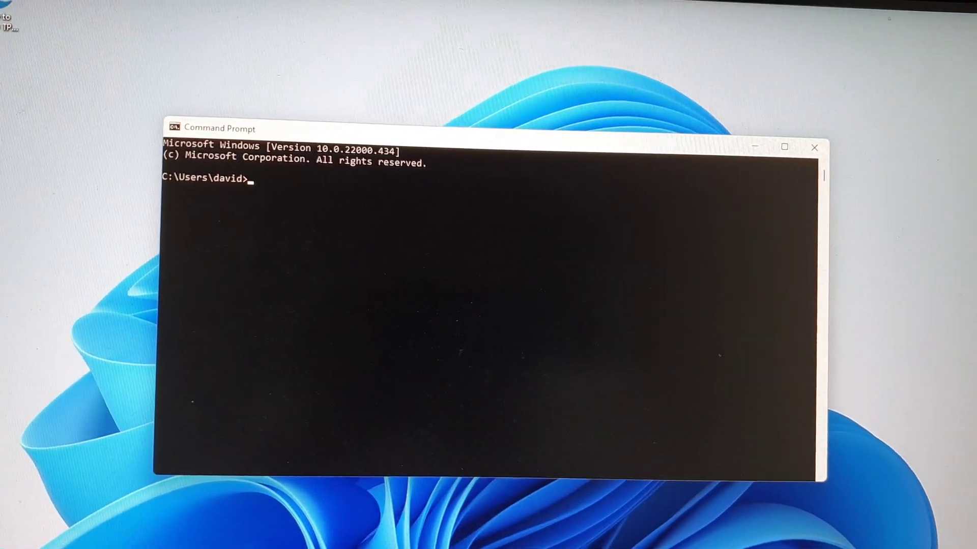
# - Copy the 180-second timeout-and-sleep line from the Notepad notes, then minimize Notepad
pyautogui.moveTo(458, 351); pyautogui.dragTo(591, 209)
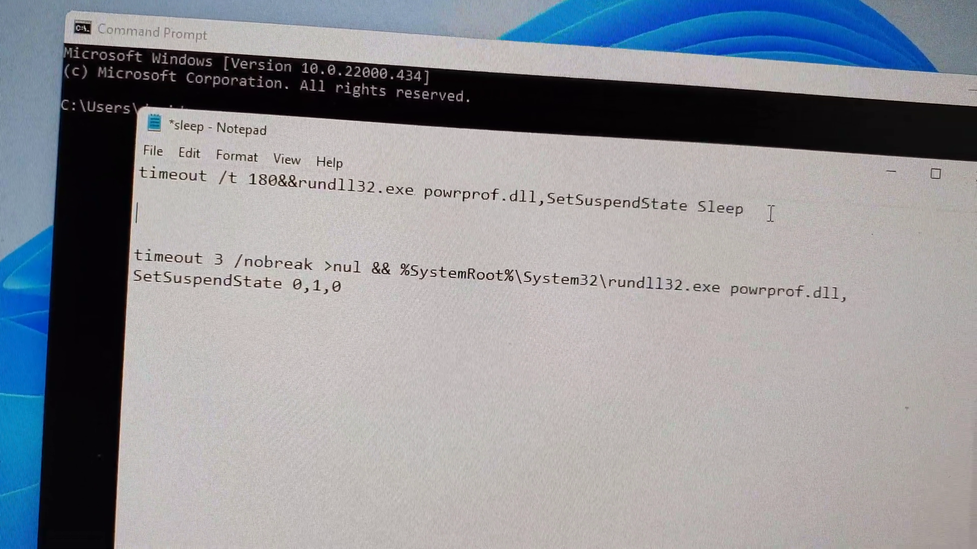
pyautogui.moveTo(751, 208); pyautogui.dragTo(147, 163)
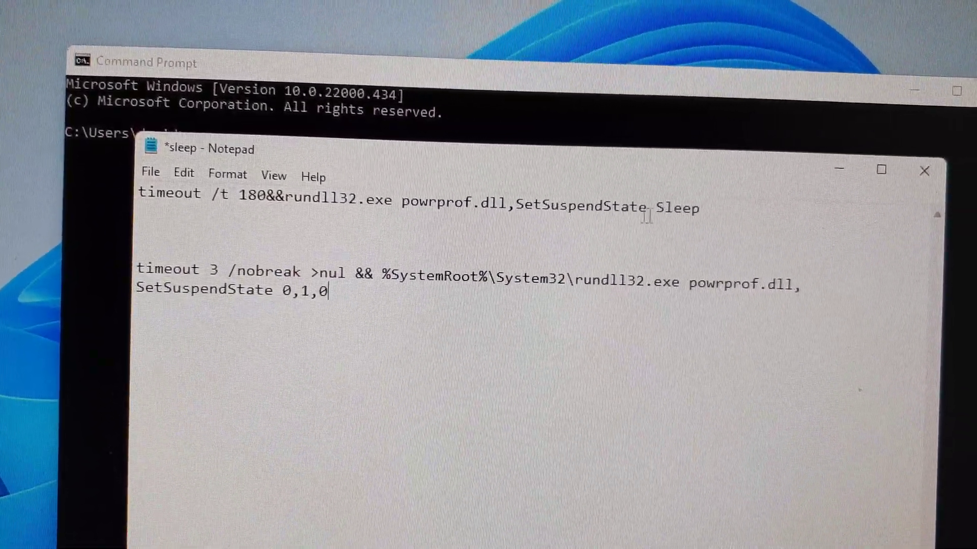
pyautogui.click(736, 205)
pyautogui.moveTo(709, 213); pyautogui.dragTo(107, 168)
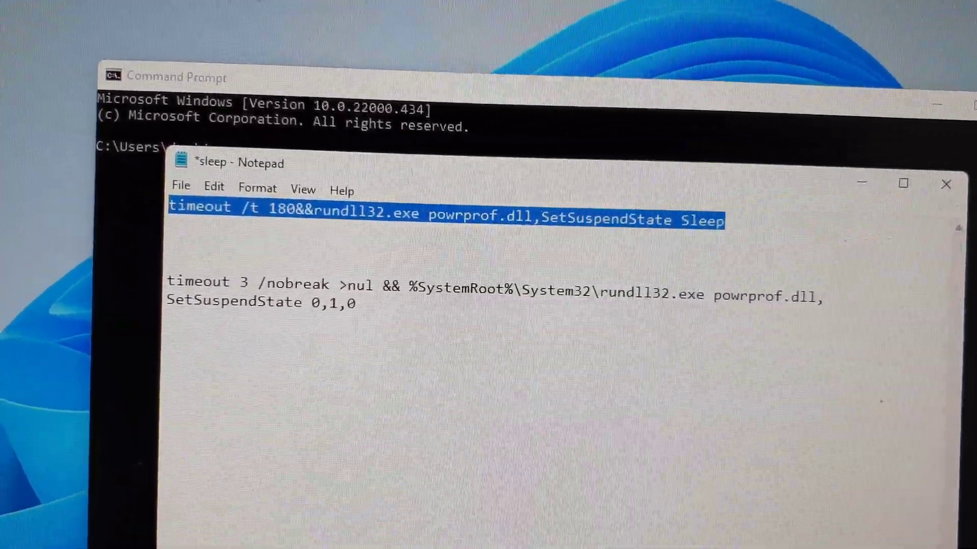
pyautogui.rightClick(325, 201)
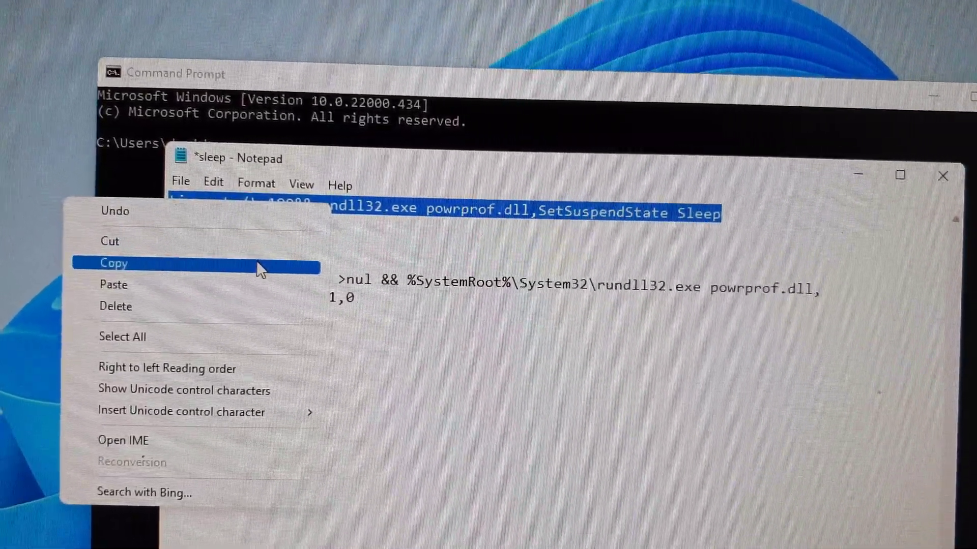
pyautogui.click(258, 267)
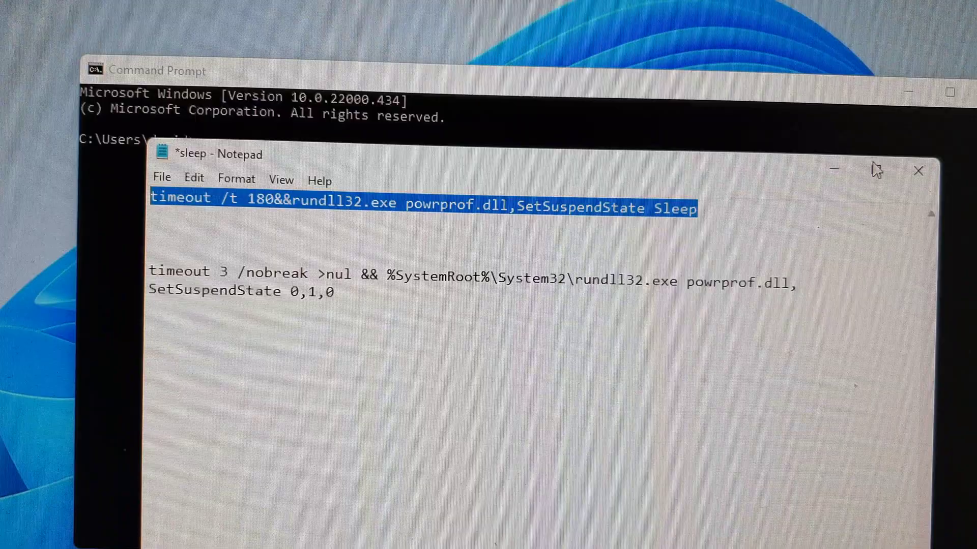
pyautogui.click(845, 175)
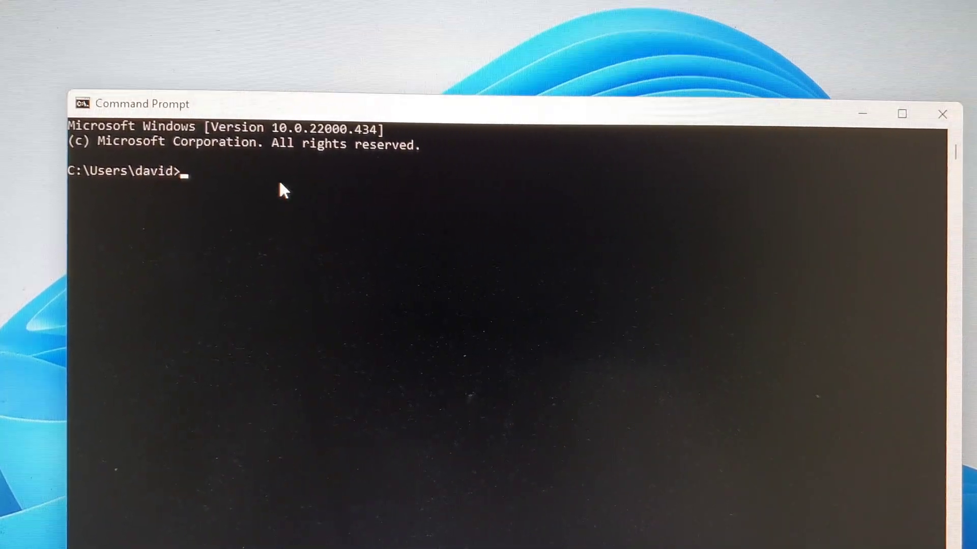
# - Paste the sleep command at the prompt and change its /t delay from 180 to 5
pyautogui.rightClick(279, 186)
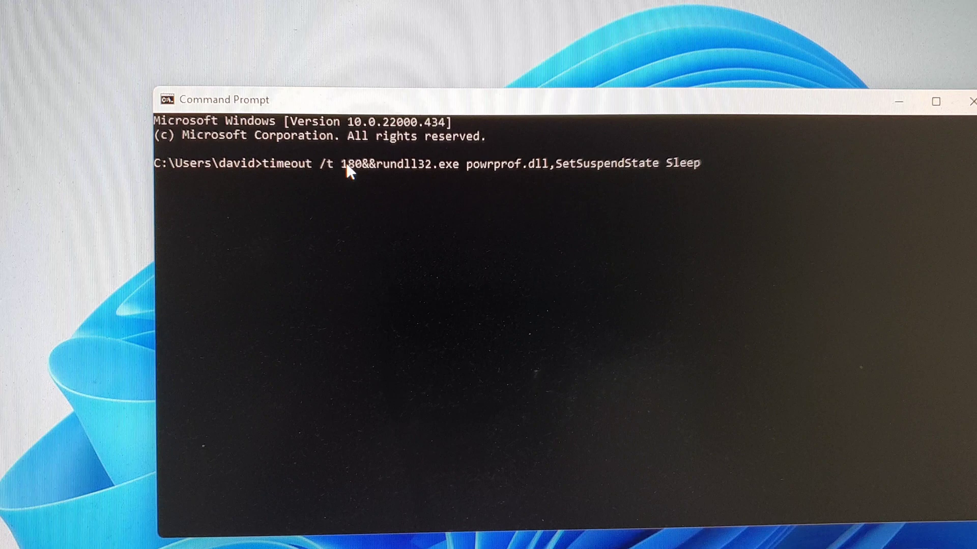
pyautogui.moveTo(342, 163); pyautogui.dragTo(359, 164)
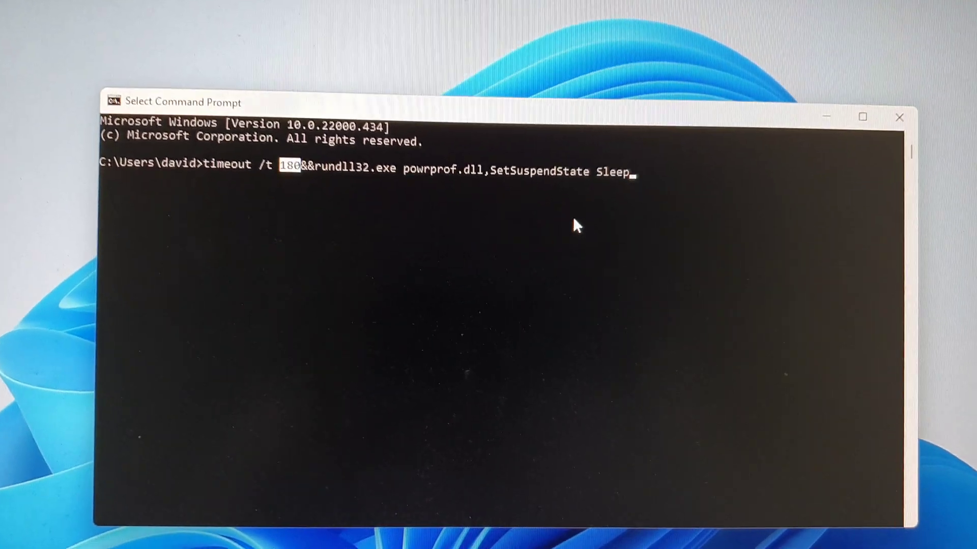
pyautogui.press('Left')
pyautogui.press('Left')
pyautogui.press('Left')
pyautogui.press('Left')
pyautogui.press('Left')
pyautogui.press('Left')
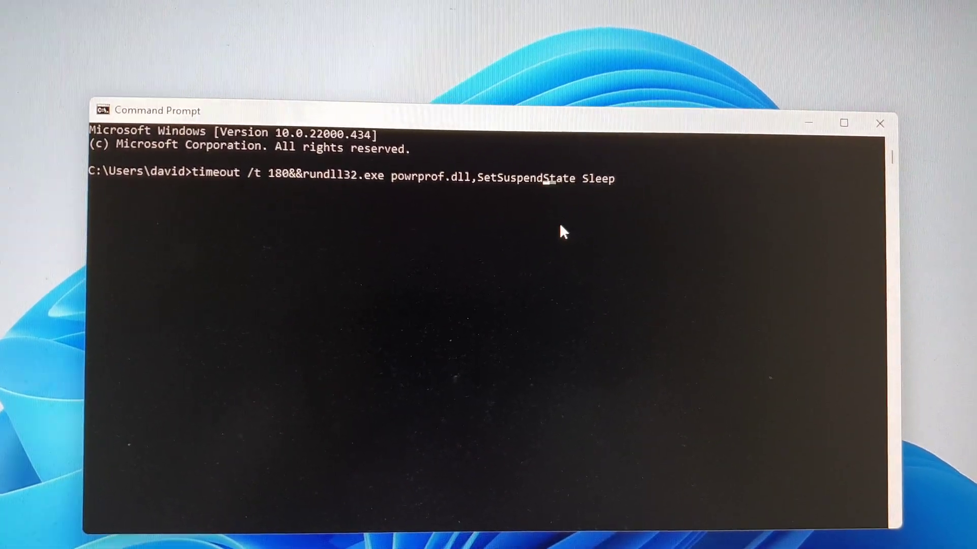
pyautogui.press('Left')
pyautogui.press('Left')
pyautogui.press('Left')
pyautogui.press('Left')
pyautogui.press('Left')
pyautogui.press('Left')
pyautogui.press('Left')
pyautogui.press('Left')
pyautogui.press('Left')
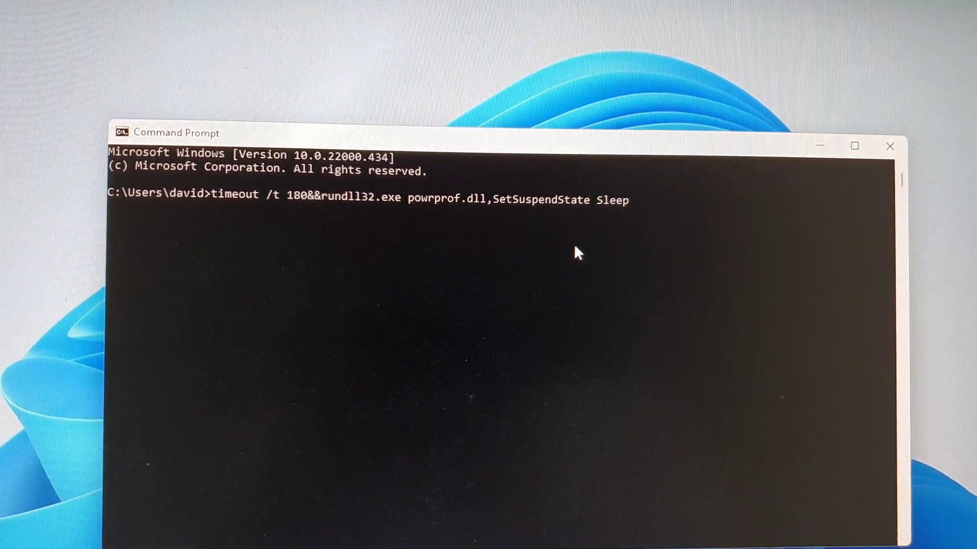
pyautogui.press('Left')
pyautogui.press('Left')
pyautogui.press('Left')
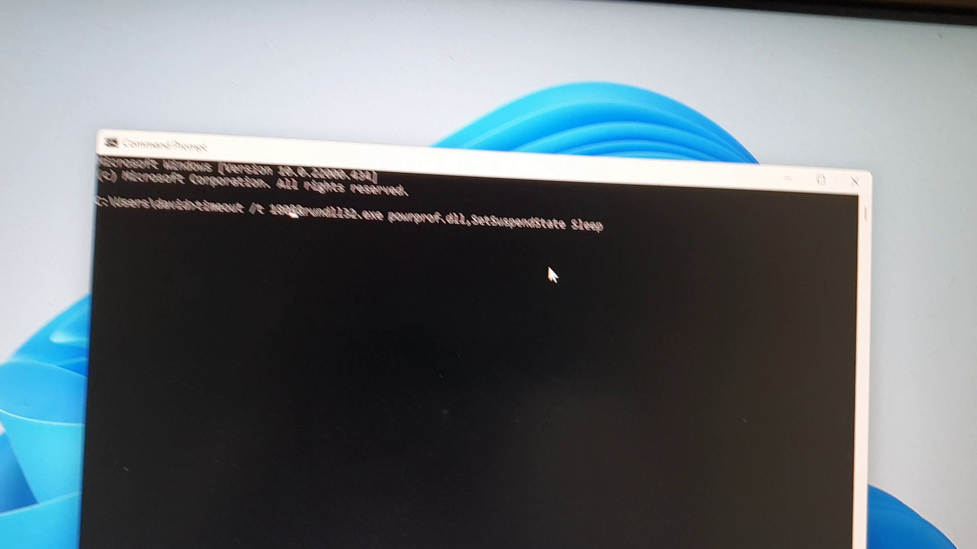
pyautogui.press('BackSpace')
pyautogui.press('BackSpace')
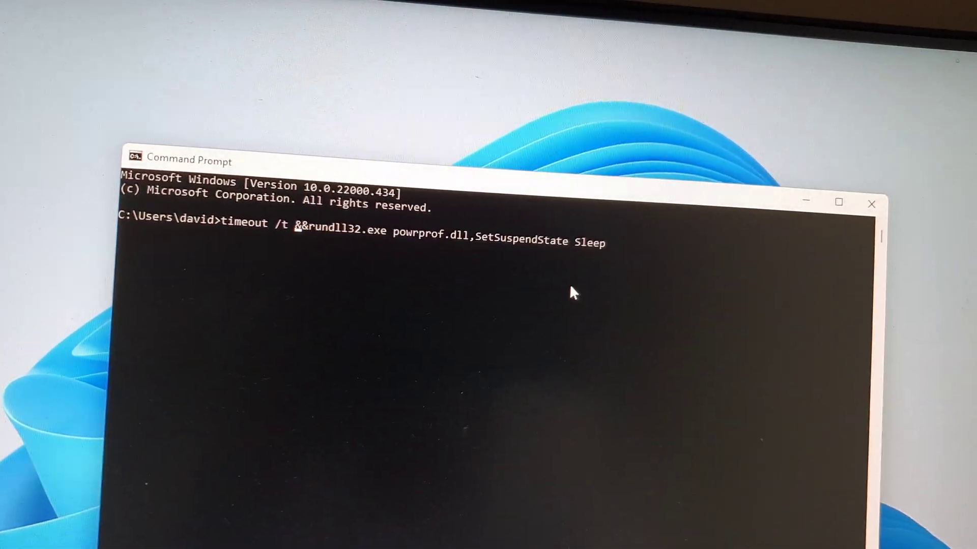
pyautogui.write('3600')
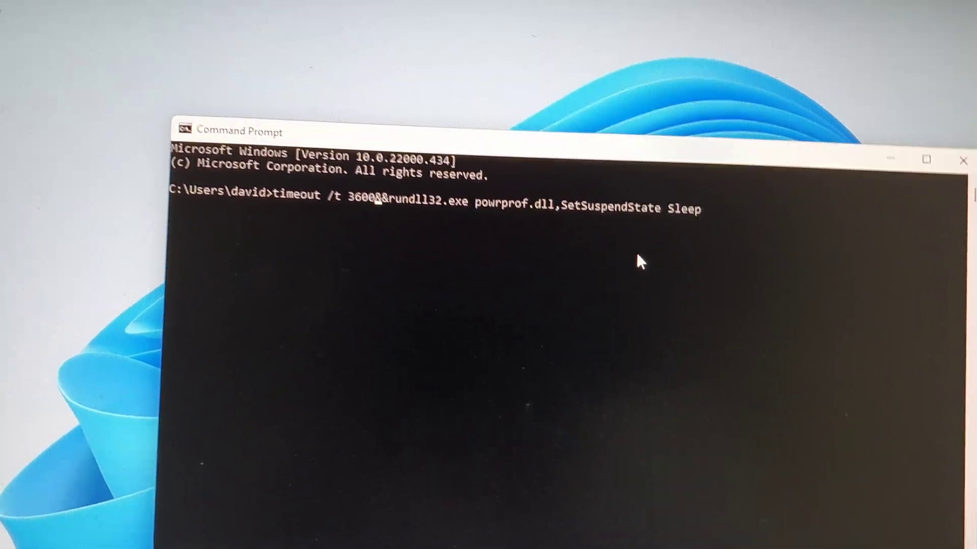
pyautogui.press('BackSpace')
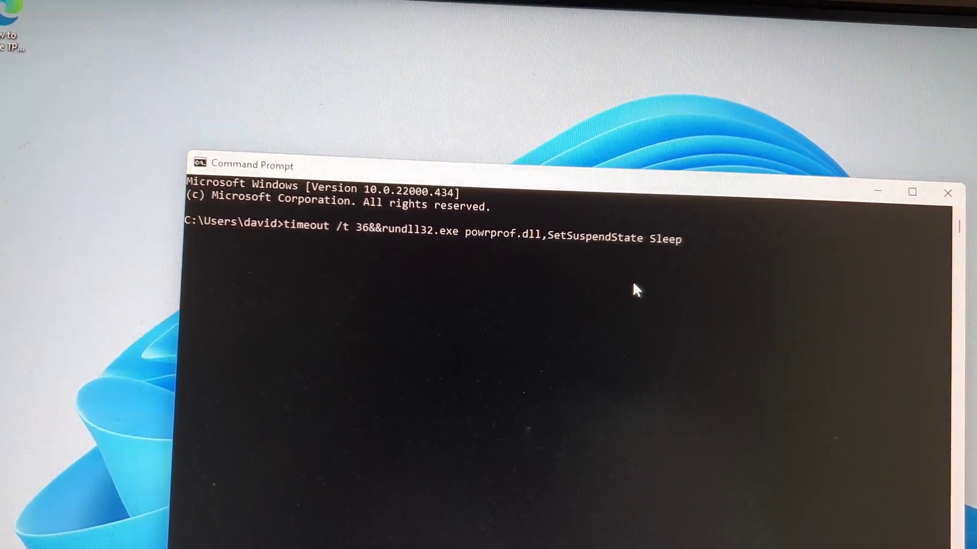
pyautogui.press('BackSpace')
pyautogui.press('BackSpace')
pyautogui.press('BackSpace')
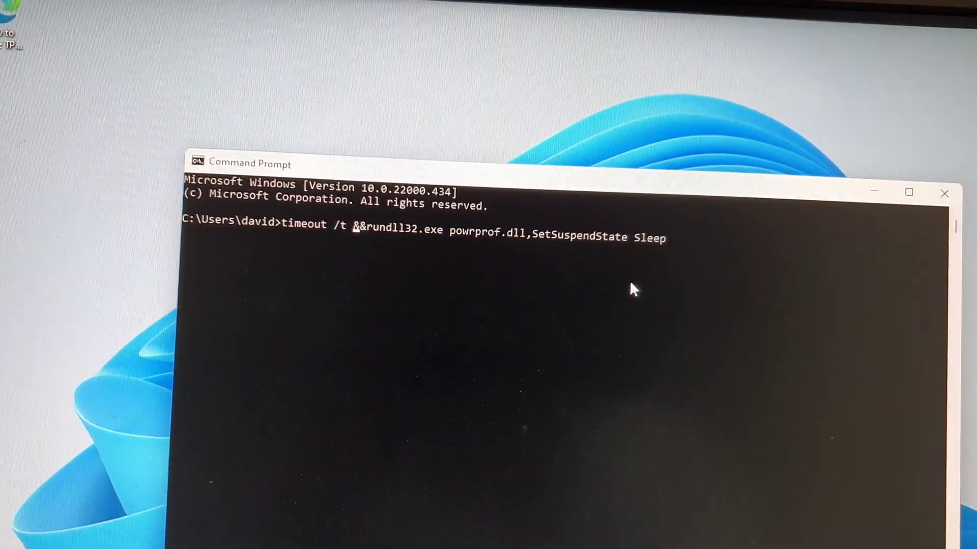
pyautogui.write('5')
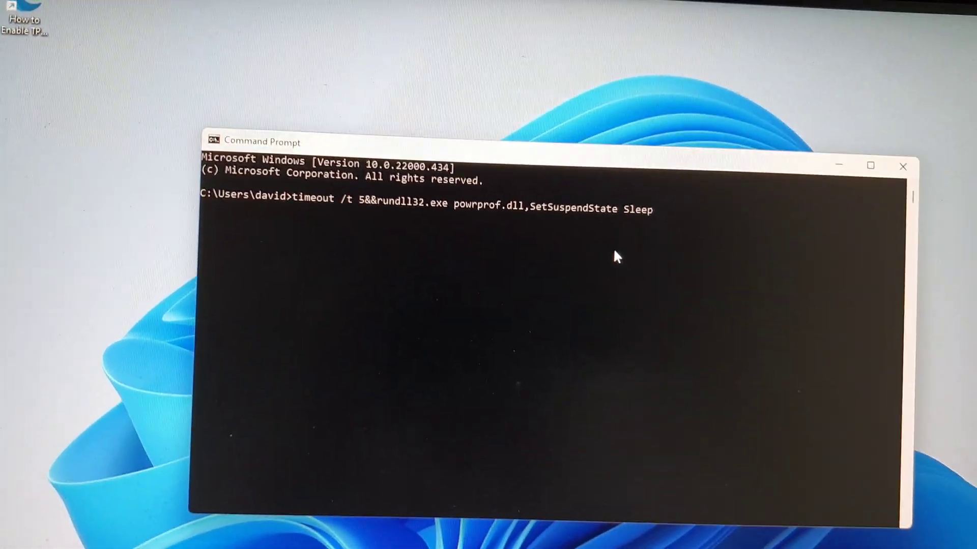
# - Run the 5-second sleep command, then wake the PC and sign back in
pyautogui.press('Return')
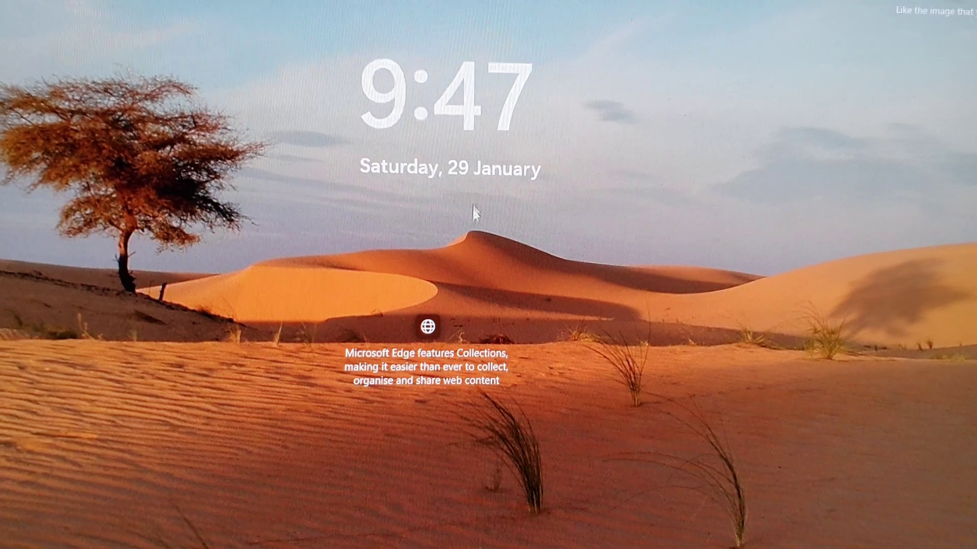
pyautogui.click(472, 209)
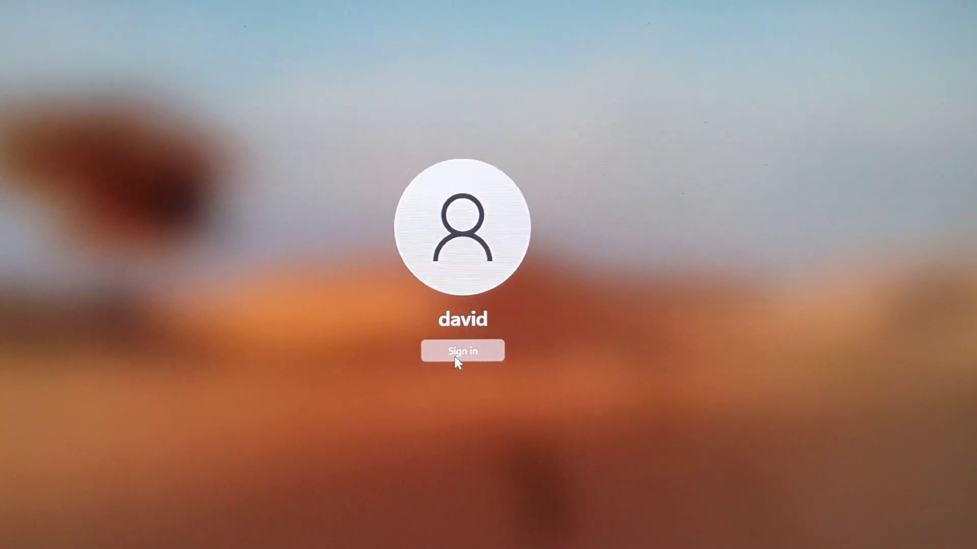
pyautogui.click(445, 353)
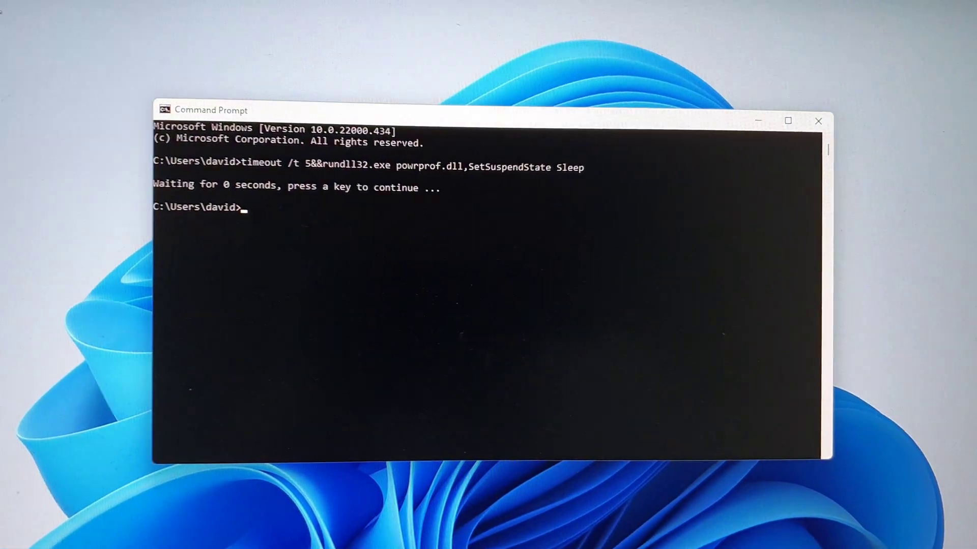